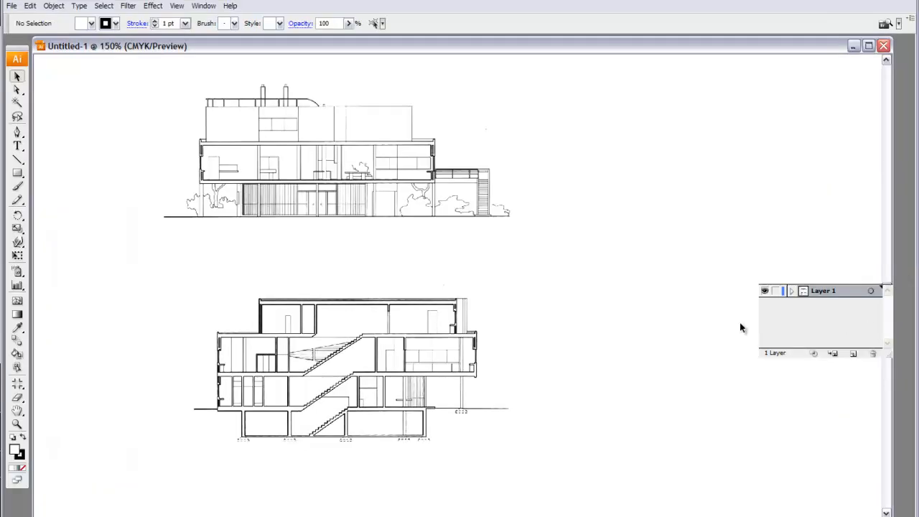
Add a new layer named "circulation" below the locked image layer.
key("ctrl+a")
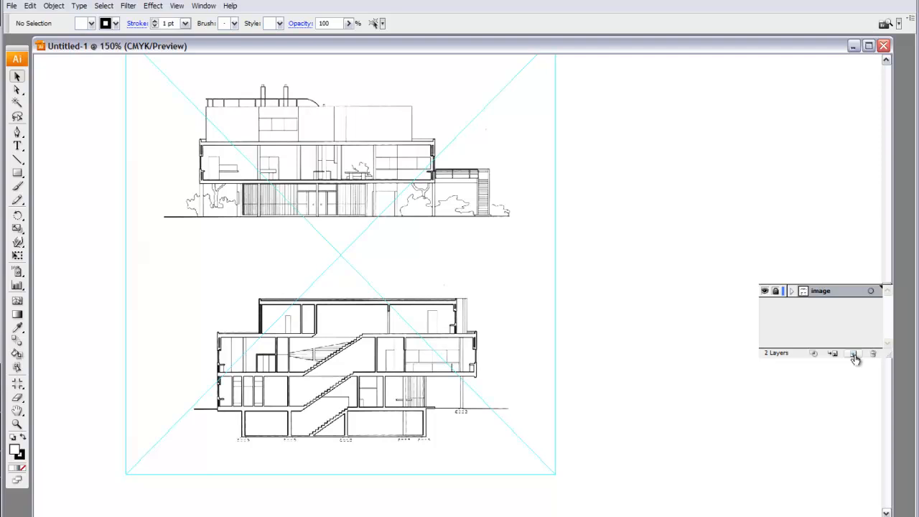
left_click(853, 353)
mouse_move(826, 294)
left_mouse_down()
mouse_move(826, 322)
mouse_move(822, 307)
left_mouse_up()
double_click(822, 307)
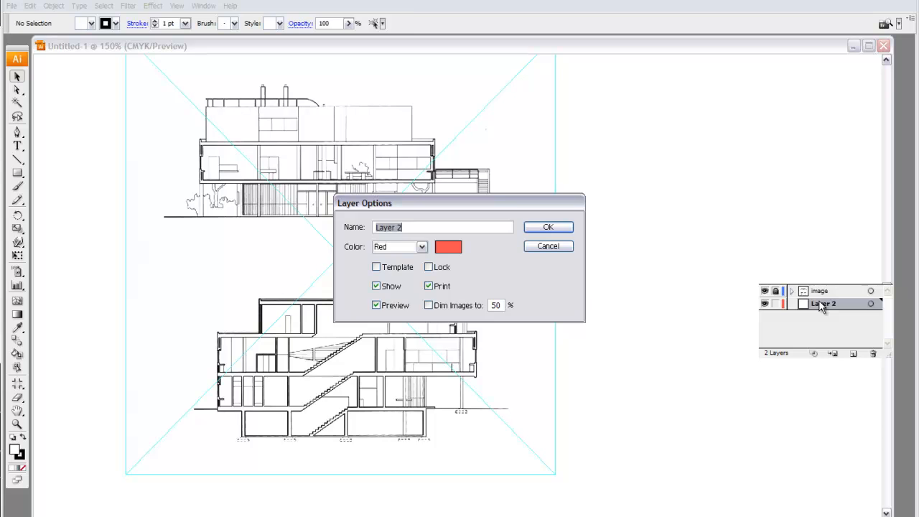
type("circulation")
left_click(547, 227)
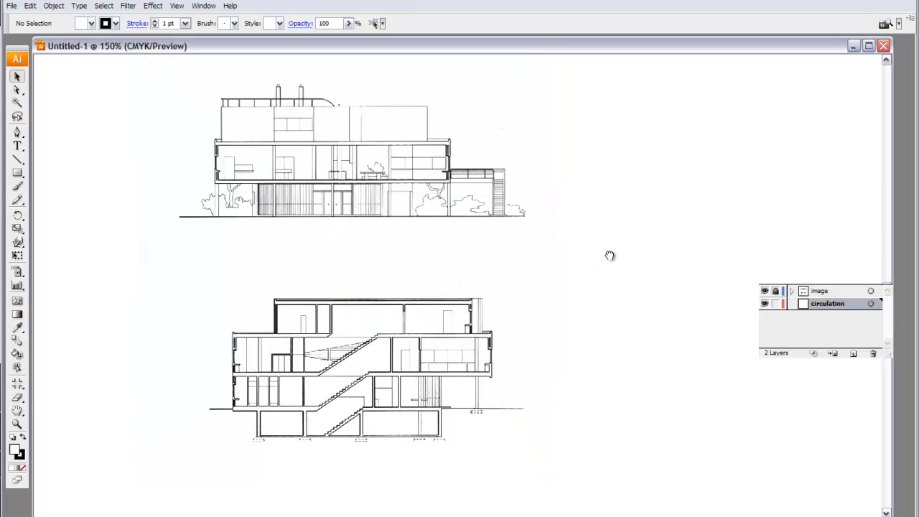
Fit the lower edge of the left basement room's red rectangle to the basement floor line in the section.
key("ctrl+equal")
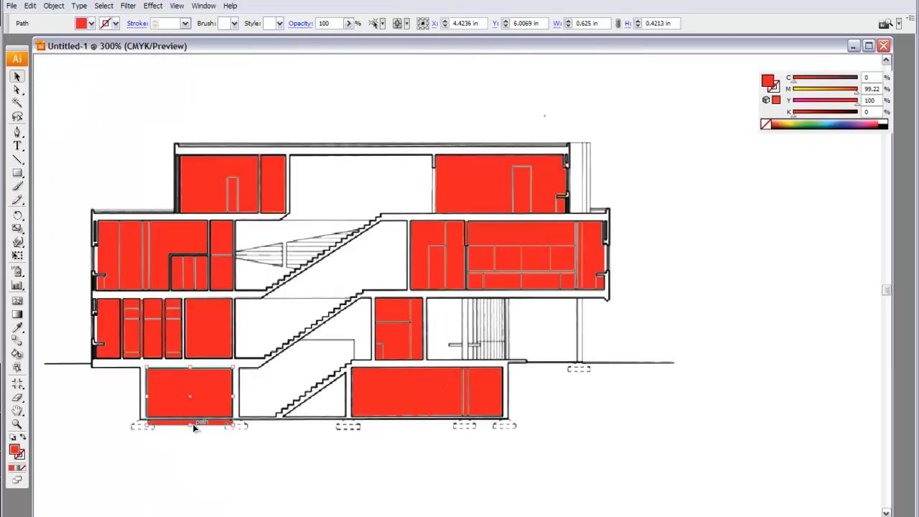
left_click_drag(189, 426, 390, 419)
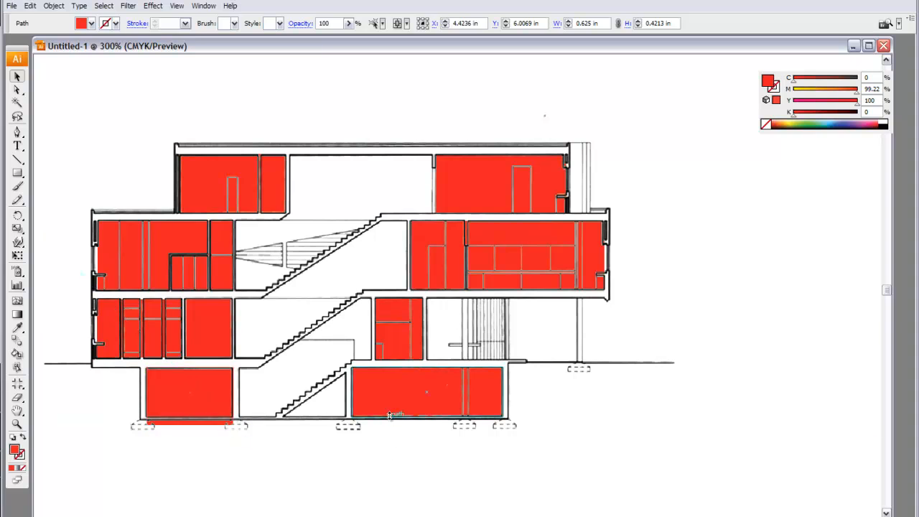
left_click(363, 450)
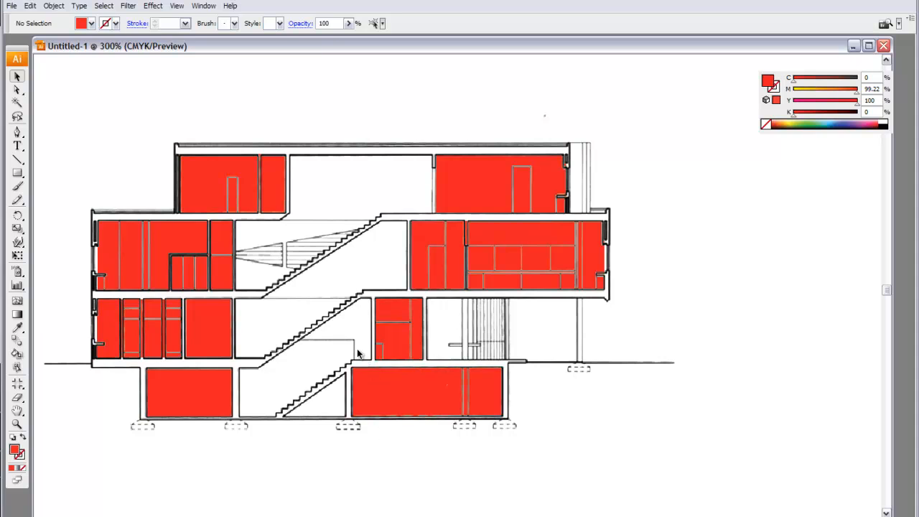
Check how the red rectangles on the two upper floors of the section line up with their floor lines.
left_click(264, 185)
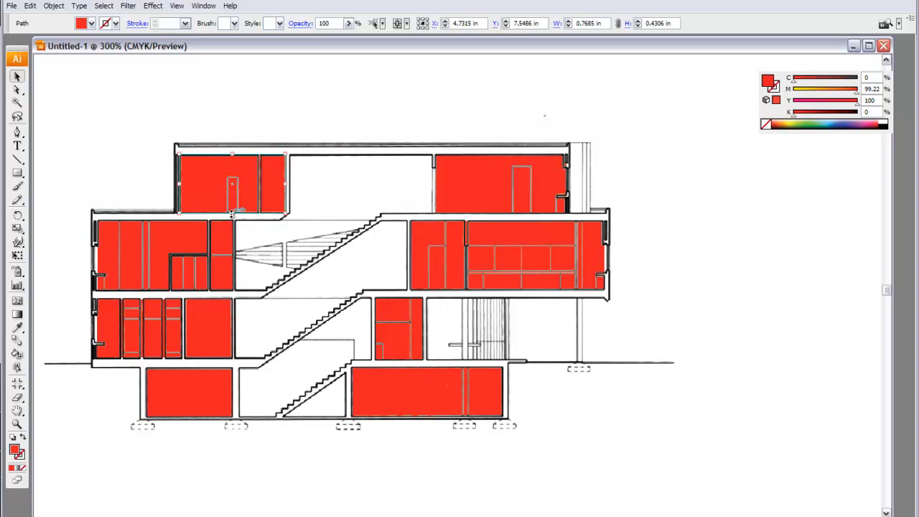
left_click_drag(232, 213, 445, 214)
left_click(201, 240)
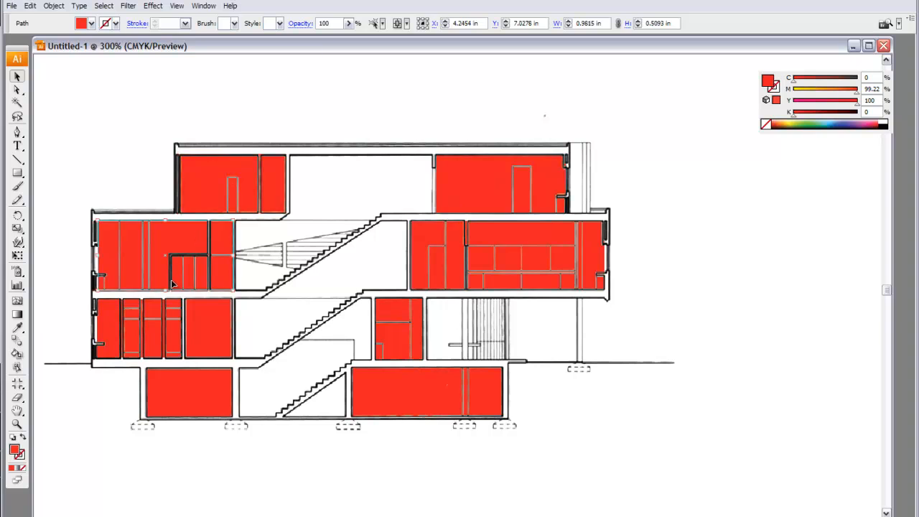
left_click_drag(169, 291, 525, 291)
left_click(262, 197)
left_click(320, 260)
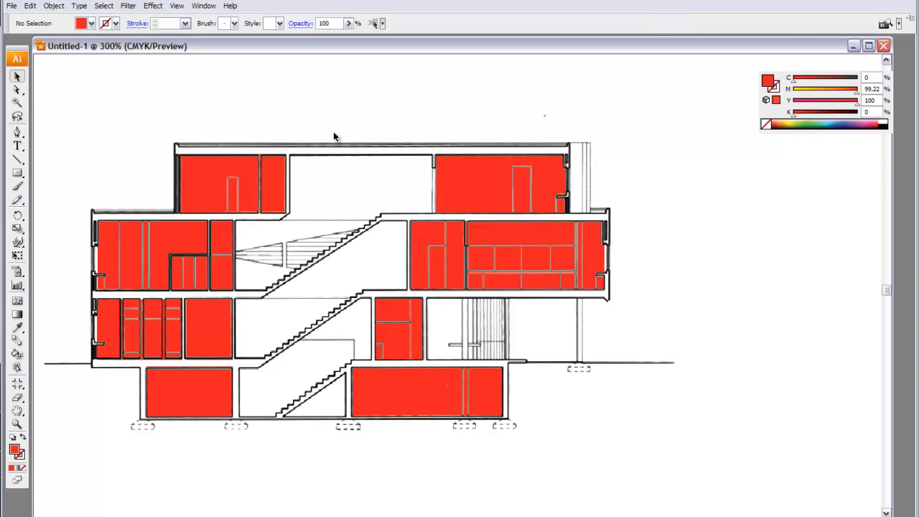
Draw a closed rectangle about 0.93 by 0.73 in beside the section with the Pen tool, using a red stroke and no fill.
key("ctrl+minus")
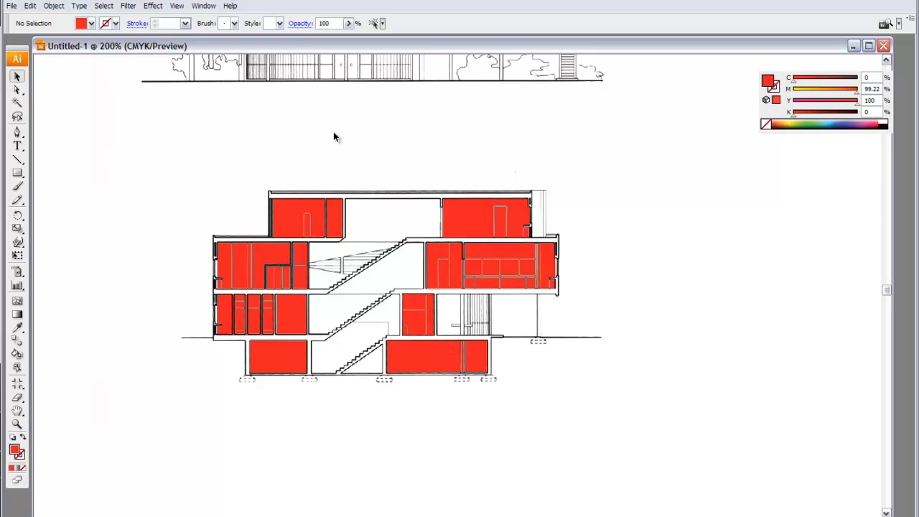
left_click(17, 134)
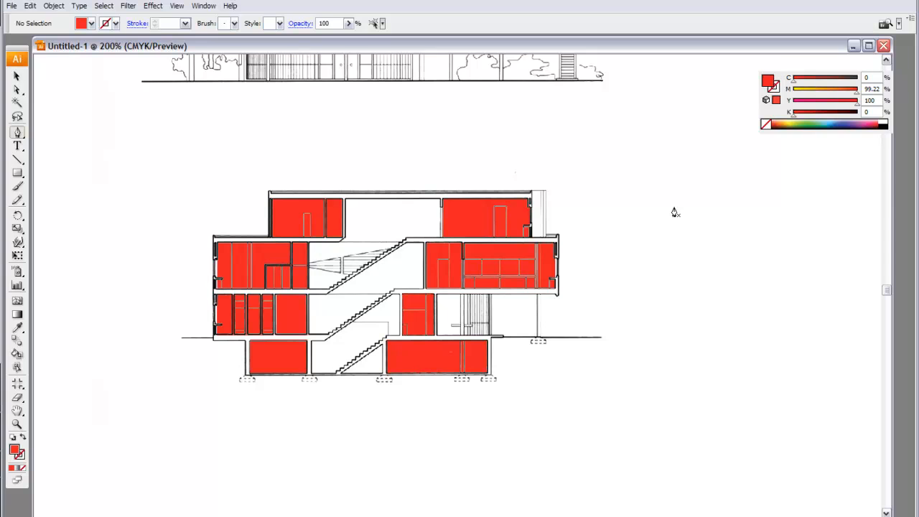
left_click(673, 208)
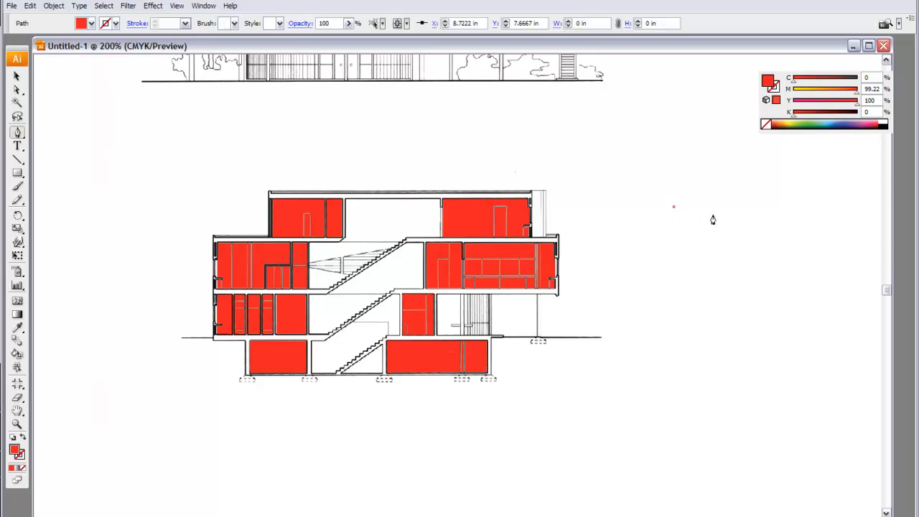
left_click(759, 207)
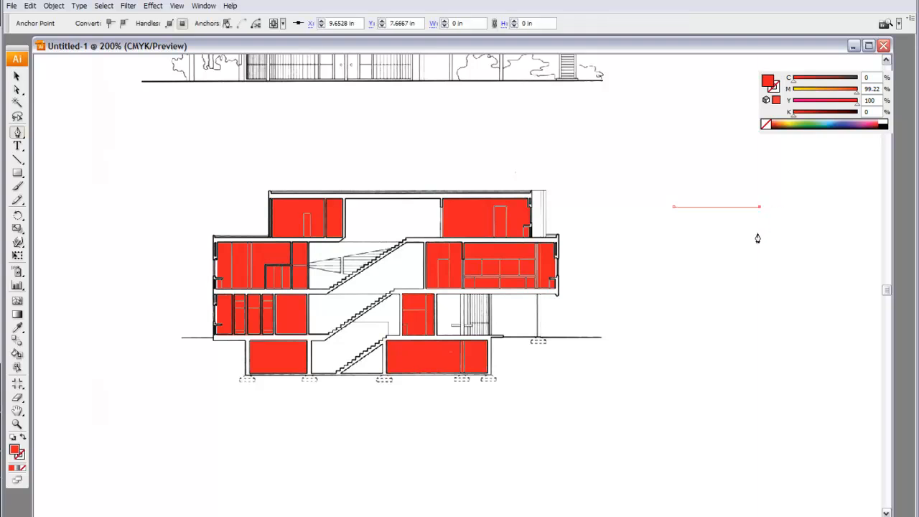
left_click(757, 277)
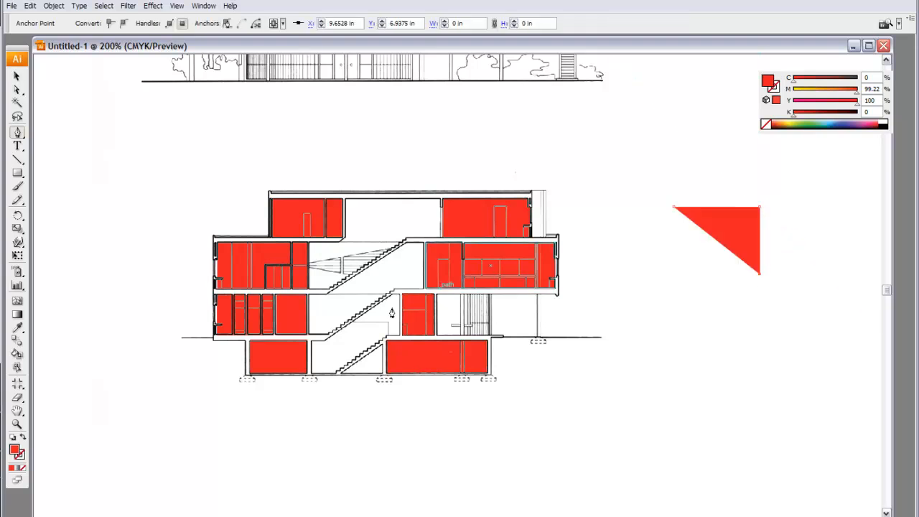
left_click(23, 437)
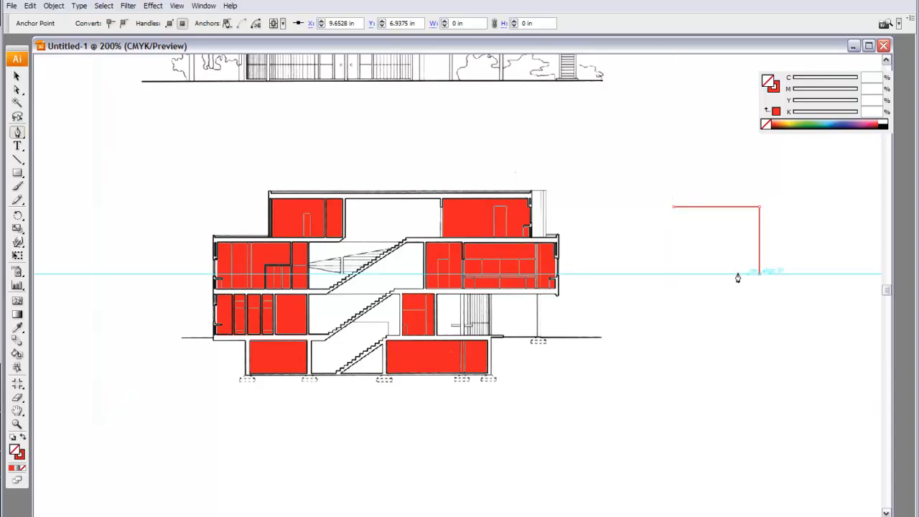
left_click(673, 274)
left_click(674, 206)
Draw an open U-shaped Pen curve about 1.2 in wide below the rectangle and reshape it with its end anchor's handles.
left_click(17, 132)
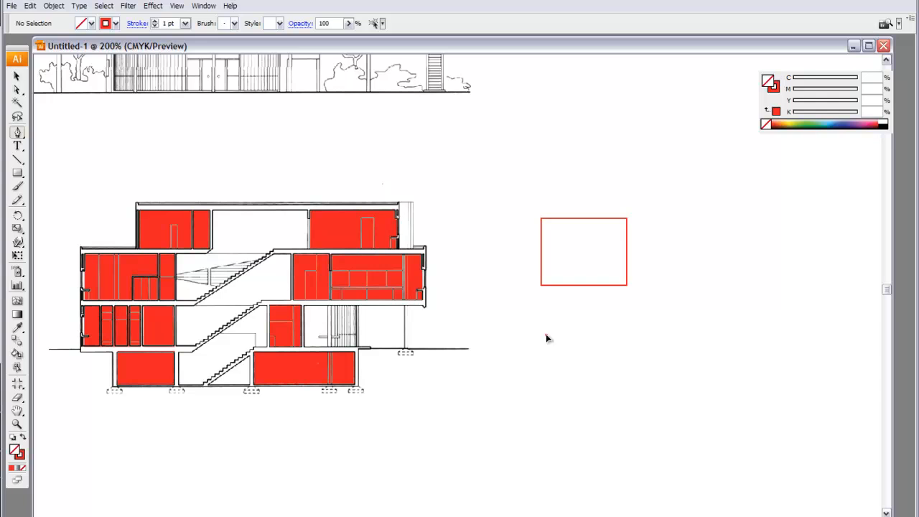
left_click_drag(546, 334, 566, 350)
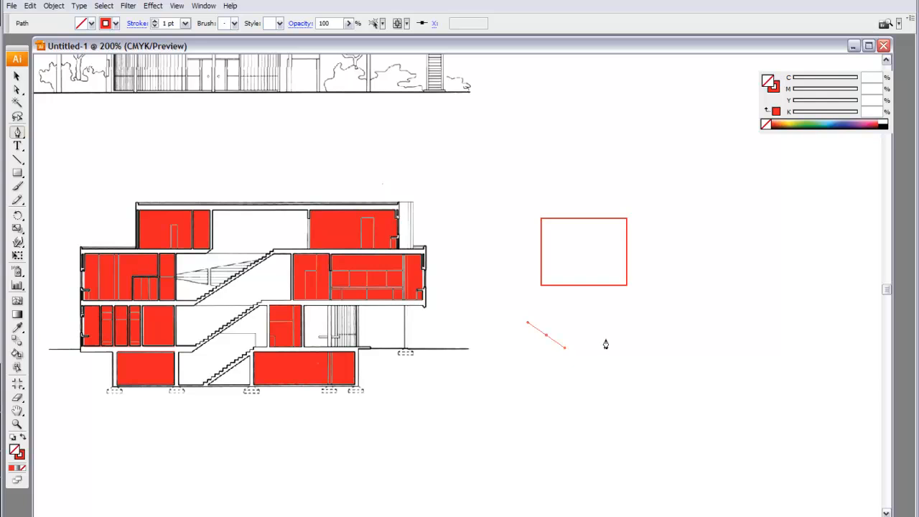
left_click_drag(658, 340, 714, 289)
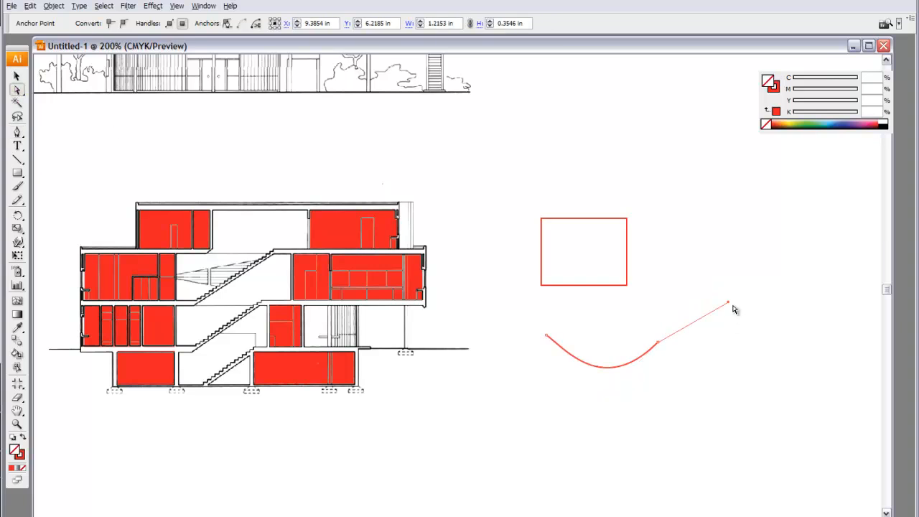
left_click_drag(728, 302, 674, 394)
left_click_drag(658, 347, 617, 419)
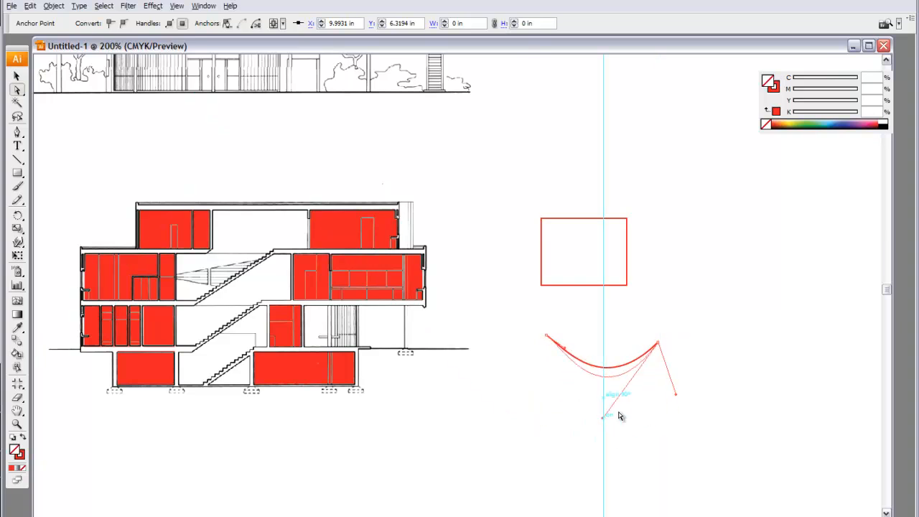
Start a Pen path above the rectangle with a horizontal segment about 0.78 in long followed by a curve bending downward.
key("p")
left_click(615, 164)
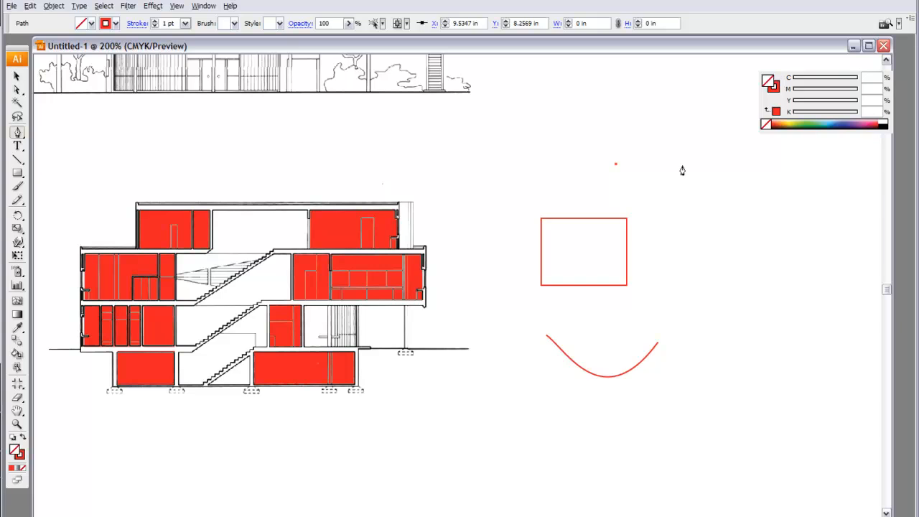
left_click(687, 164)
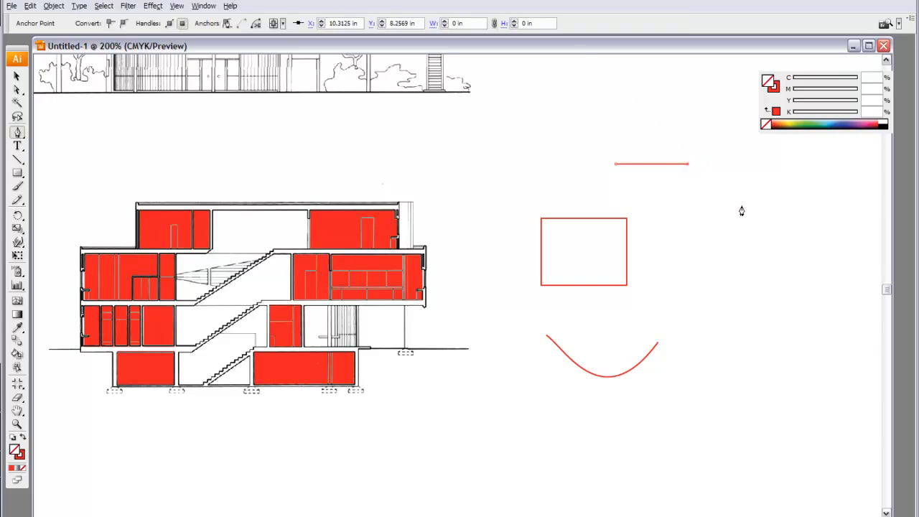
left_click_drag(736, 214, 736, 255)
left_click_drag(687, 241, 672, 236)
key("ctrl+z")
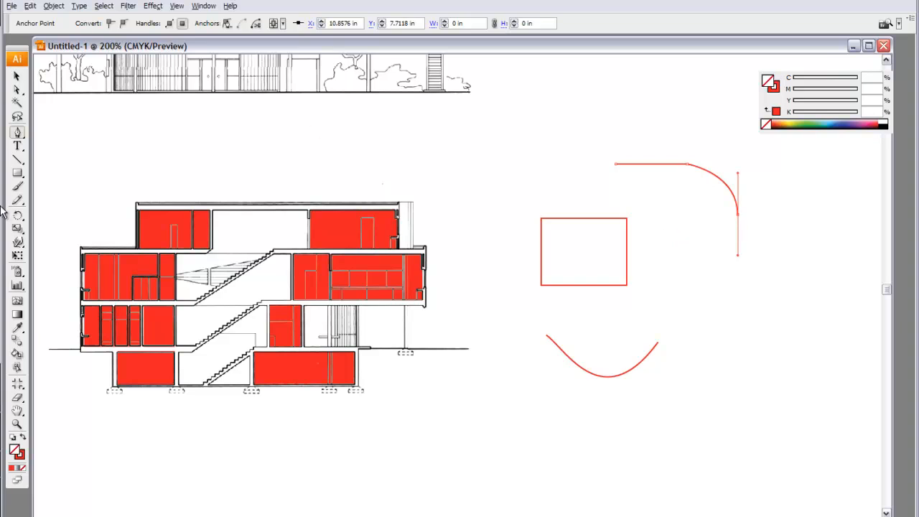
Resume the open path from its lower end point and add a curve sweeping back toward the rectangle.
left_click(17, 91)
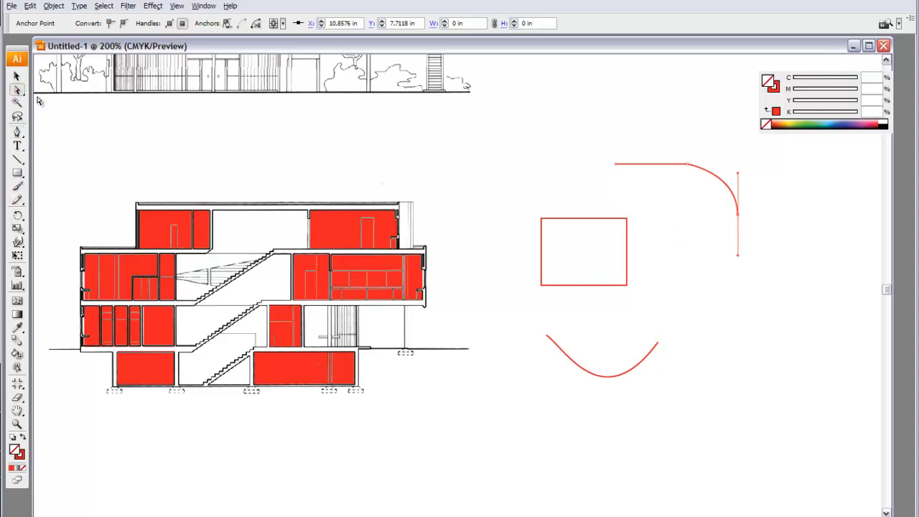
left_click(705, 302)
left_click(17, 132)
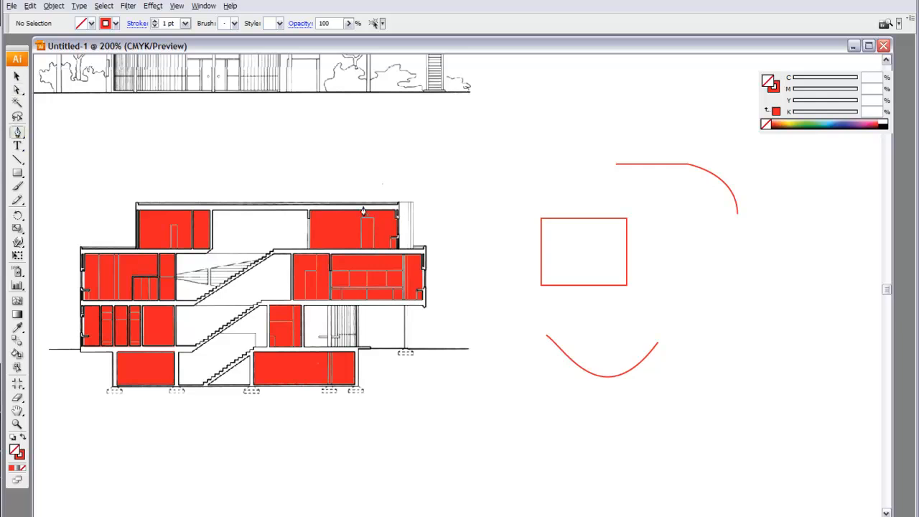
left_click(737, 215)
left_click(672, 241)
left_click_drag(672, 240, 627, 218)
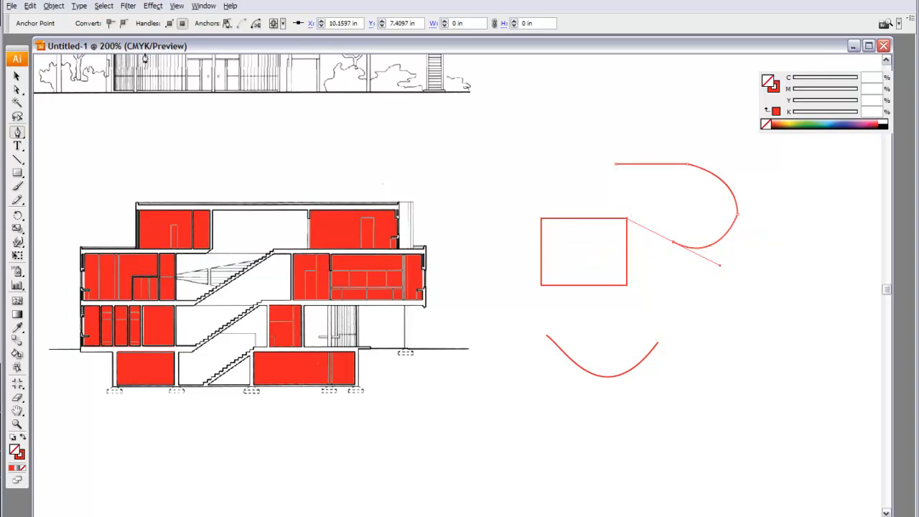
Continue the path with large curves around its outer side, close it at its starting point and deselect it.
left_click(660, 282)
left_click_drag(744, 315, 795, 281)
left_click_drag(796, 211, 791, 186)
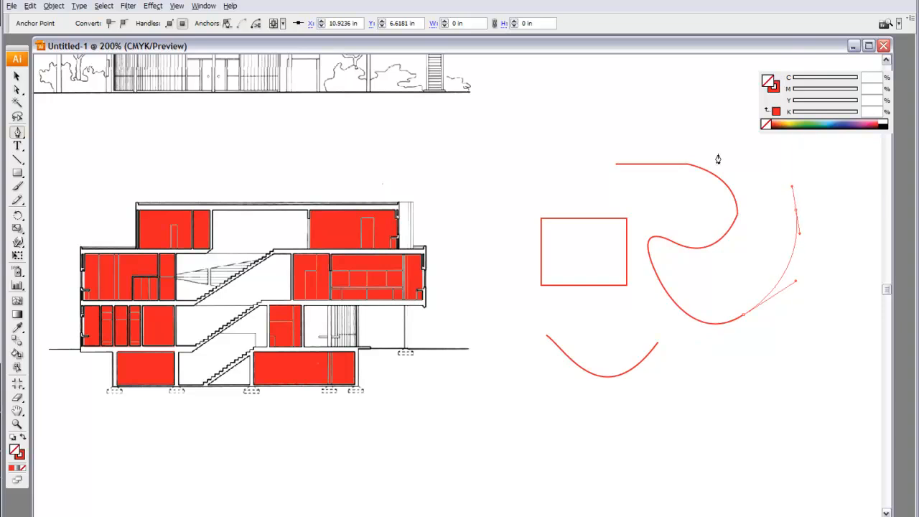
left_click_drag(646, 130, 535, 131)
key("a")
left_click(717, 220)
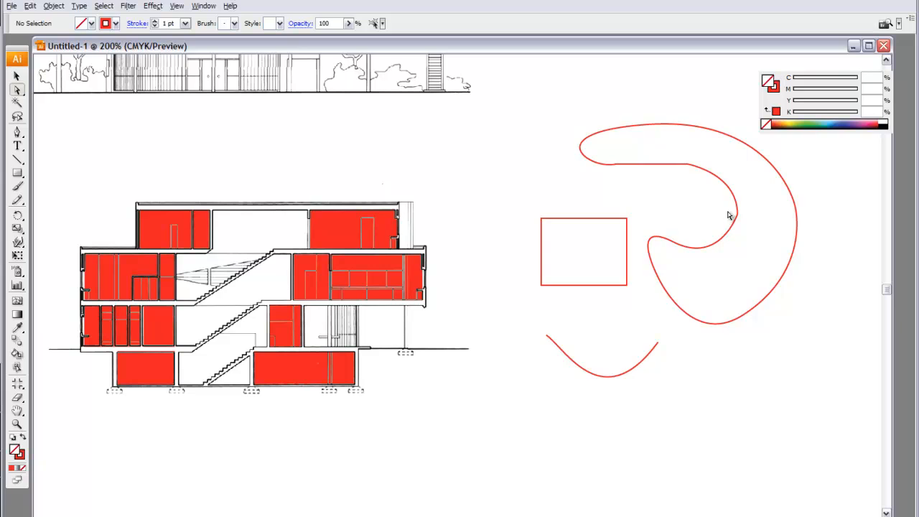
Select the corner anchor on the closed shape's inner bend with the Direct Selection tool and examine its direction handles.
left_click(737, 213)
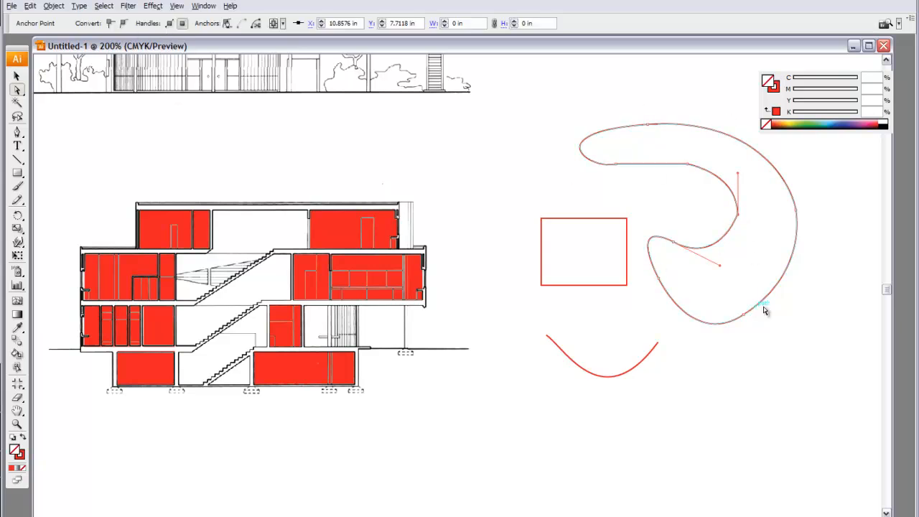
left_click(742, 223)
left_click(741, 223)
left_click(739, 216)
mouse_move(744, 212)
left_mouse_down()
mouse_move(713, 206)
mouse_move(742, 207)
mouse_move(725, 214)
mouse_move(749, 206)
mouse_move(737, 211)
left_mouse_up()
Convert the shape's corner anchors at both ends of the straight segment and on the inner bend to smooth points.
left_click(690, 169)
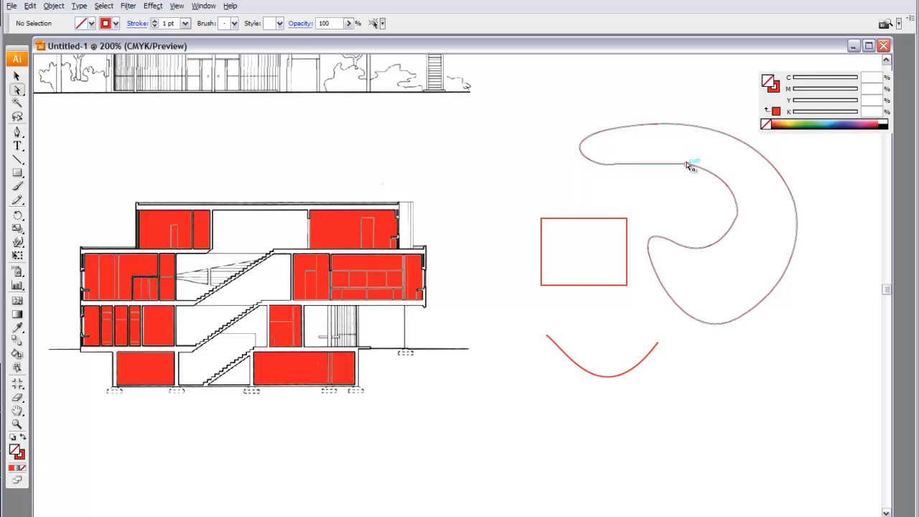
left_click(690, 167)
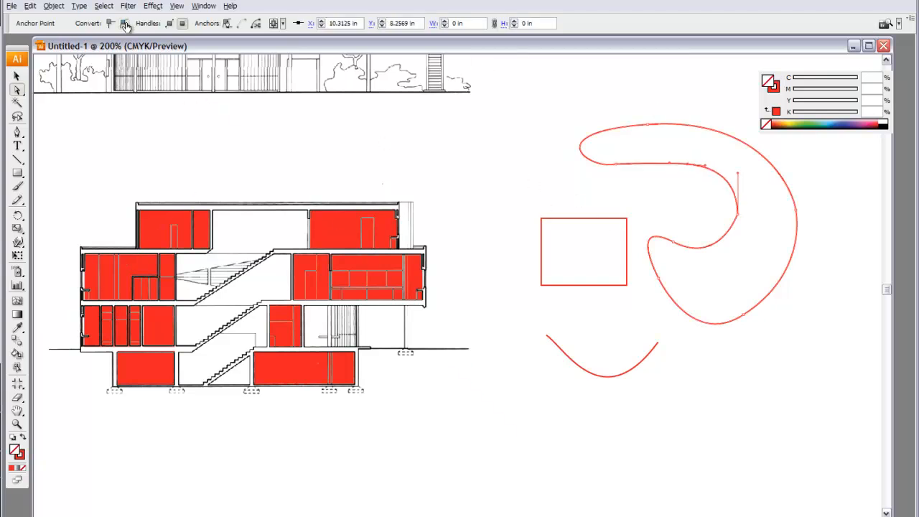
left_click(739, 214)
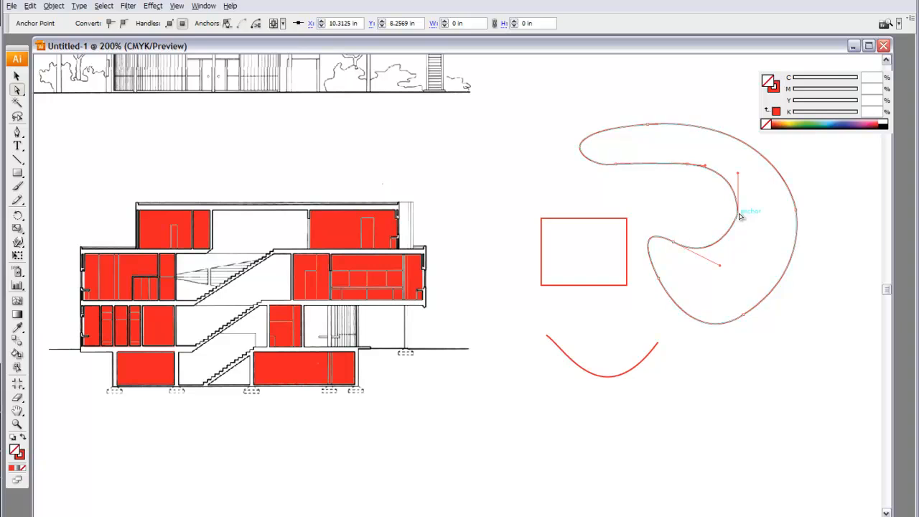
left_click(125, 25)
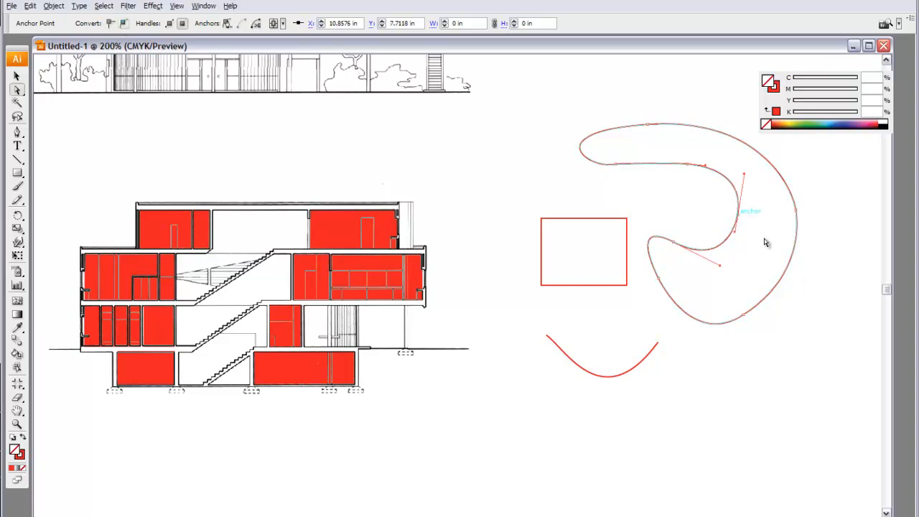
left_click(617, 165)
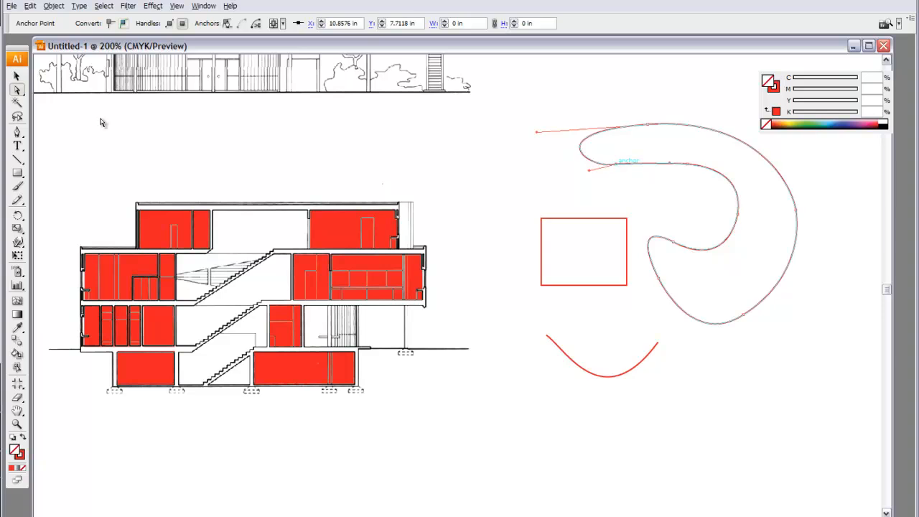
left_click(630, 196)
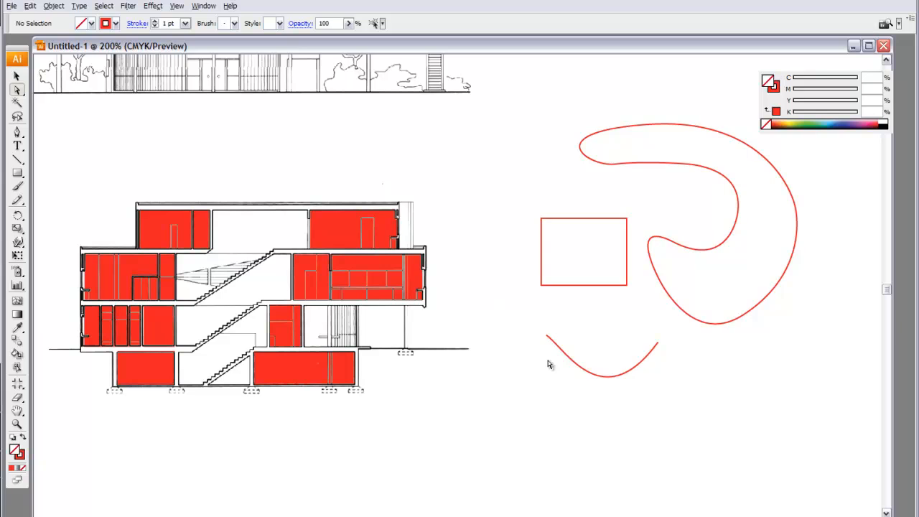
Swap the fill and stroke for the Pen tool and set the fill colour to blue 2A8FEA.
key("ctrl+equal")
mouse_move(519, 366)
left_mouse_down()
mouse_move(643, 344)
mouse_move(804, 342)
left_mouse_up()
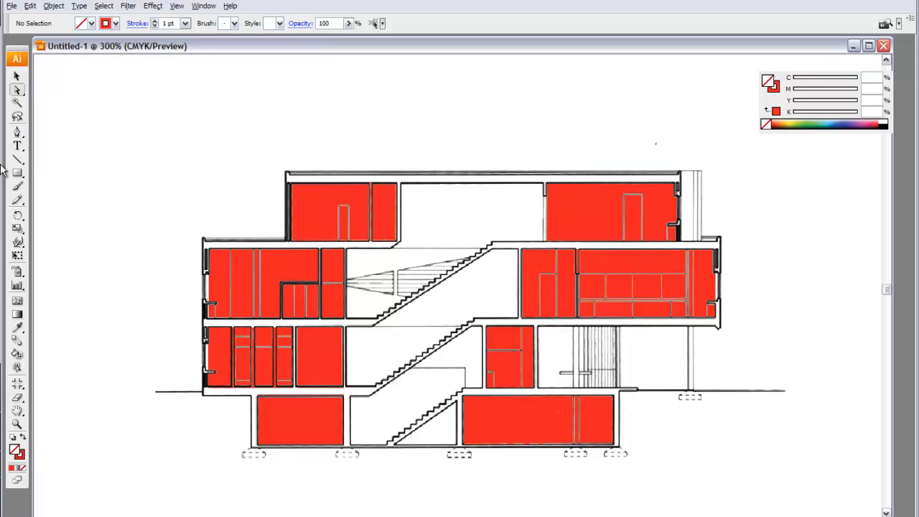
left_click(18, 133)
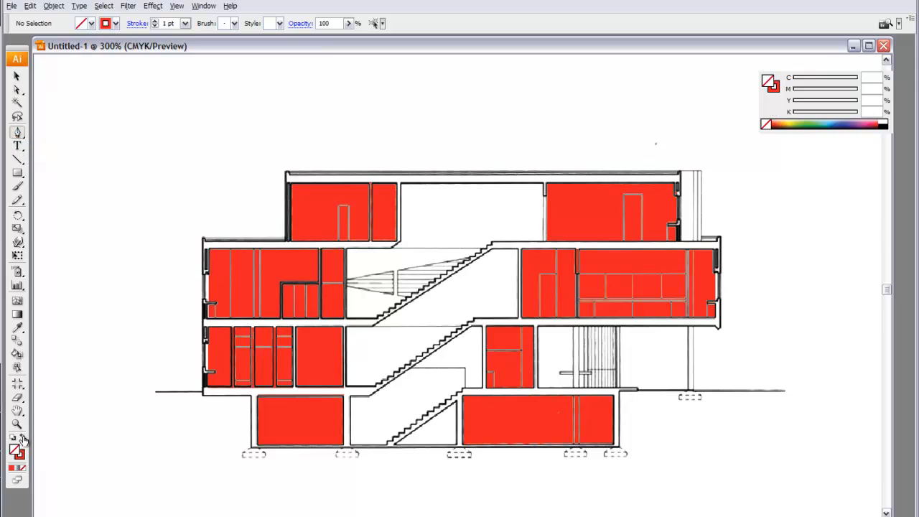
left_click(22, 437)
double_click(16, 450)
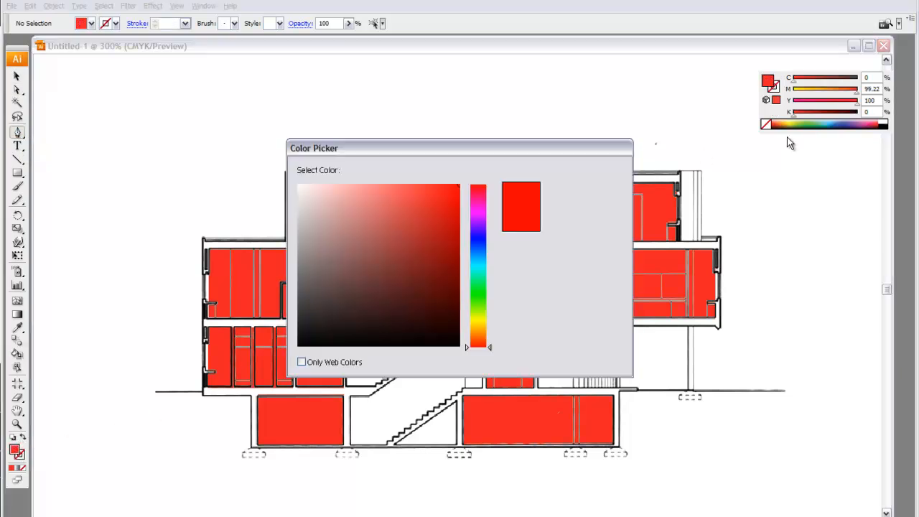
mouse_move(482, 253)
left_mouse_down()
mouse_move(482, 239)
mouse_move(483, 263)
mouse_move(482, 252)
left_mouse_up()
left_click(427, 238)
left_click(430, 198)
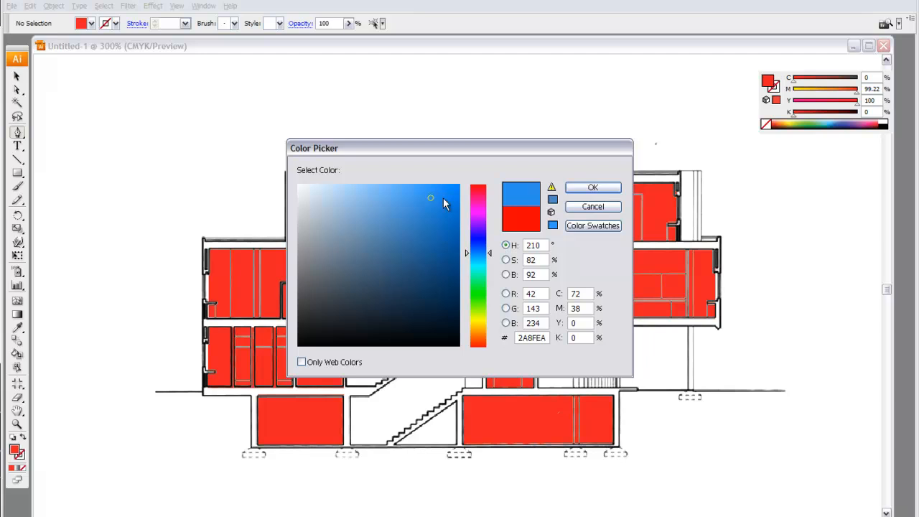
left_click(592, 189)
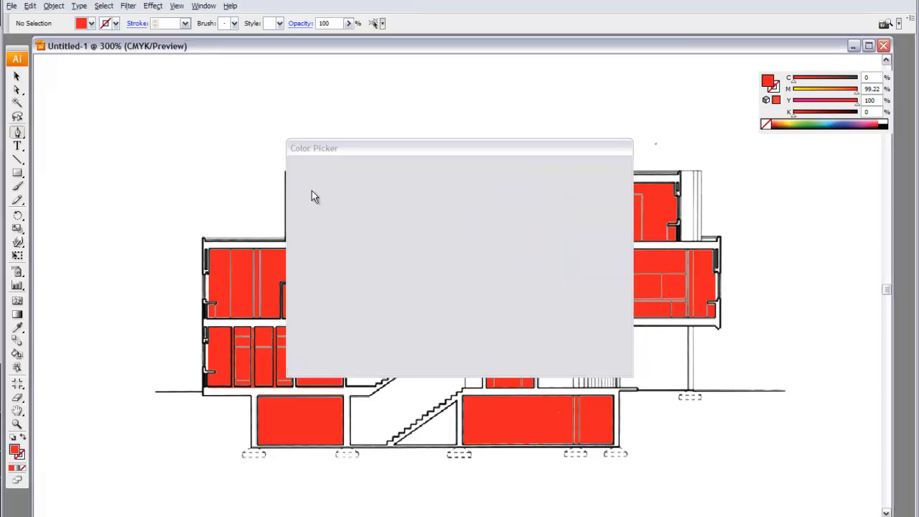
Start a Pen path along the ceiling of the top-floor central space, down its right wall and across to the top of the stair.
left_click(400, 183)
left_click(543, 183)
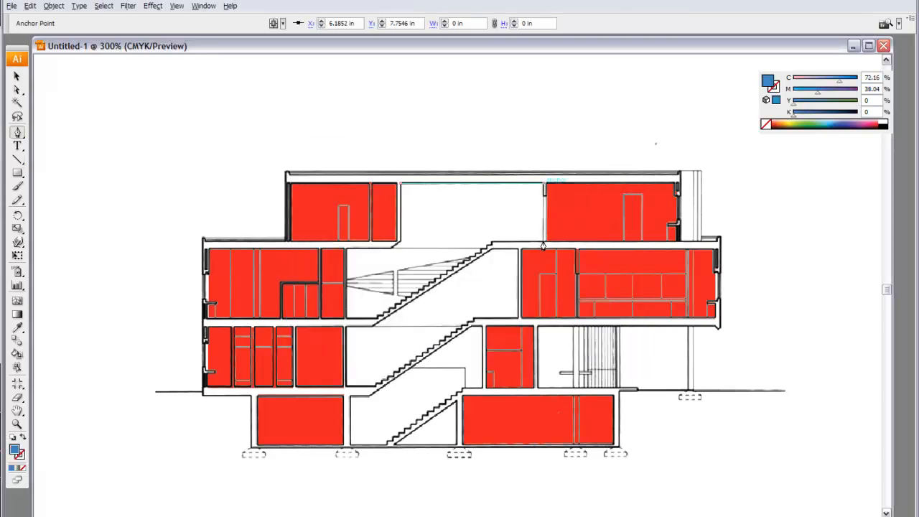
key("ctrl+z")
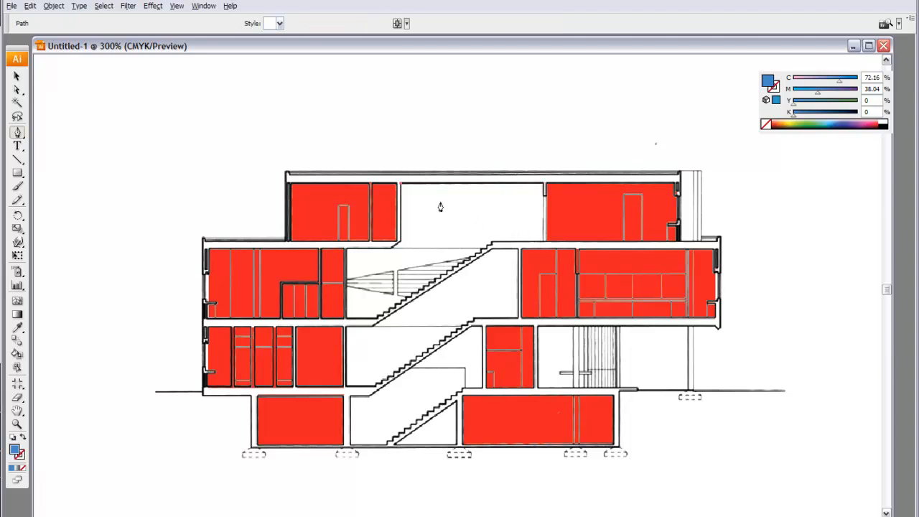
left_click(543, 183)
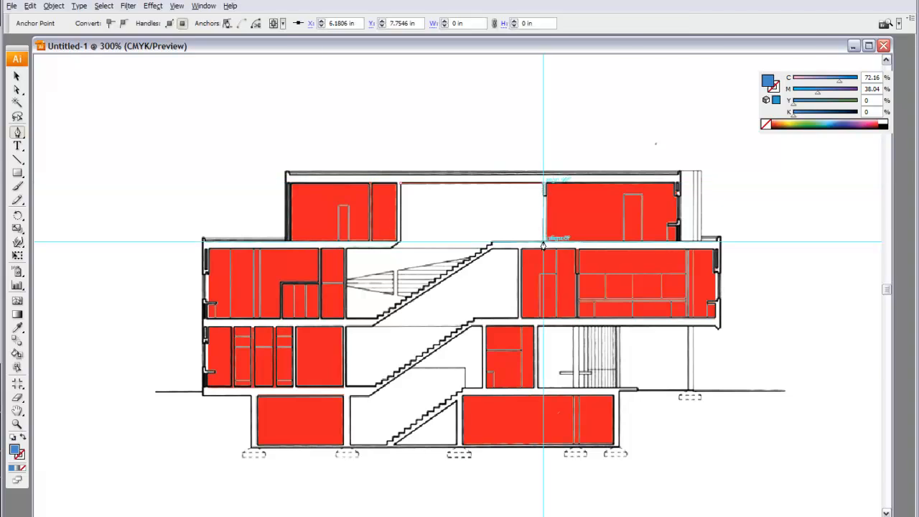
left_click(543, 241)
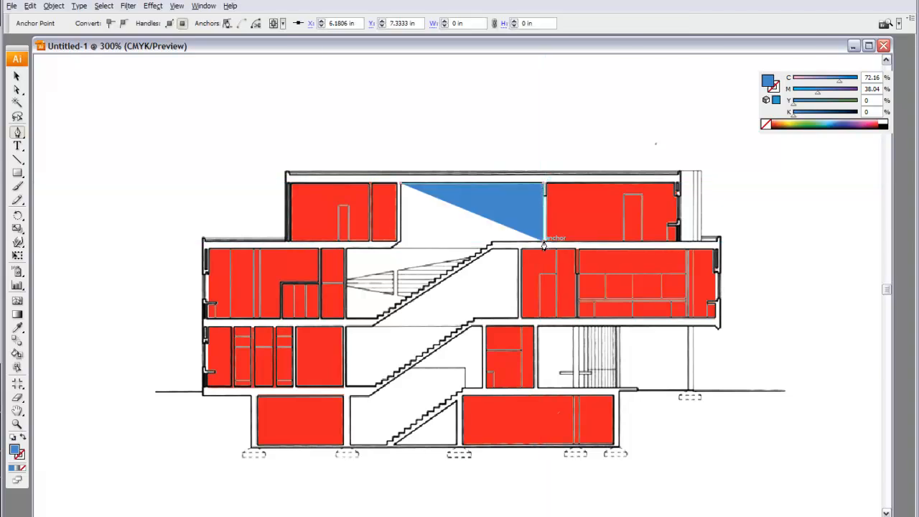
left_click(491, 242)
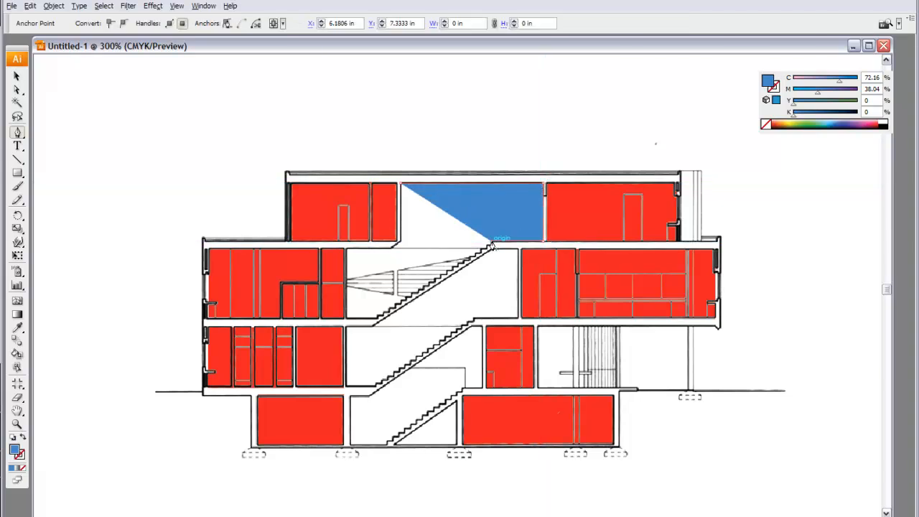
Continue the path down the stair slope, along the lower floor and up the left wall, close it at its starting point and deselect it.
left_click(372, 318)
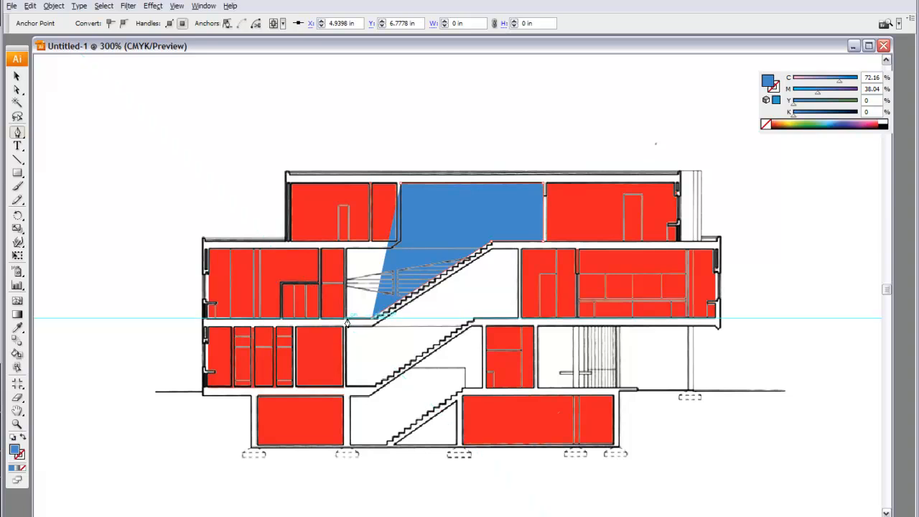
left_click(347, 318)
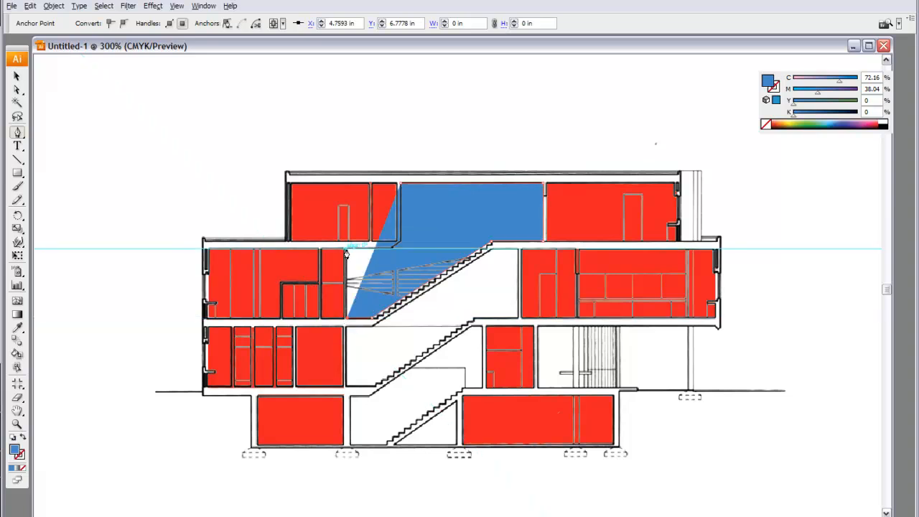
left_click(346, 249)
left_click(399, 245)
left_click(403, 185)
key("ctrl+shift+a")
left_click(18, 89)
key("ctrl+shift+a")
left_click(17, 132)
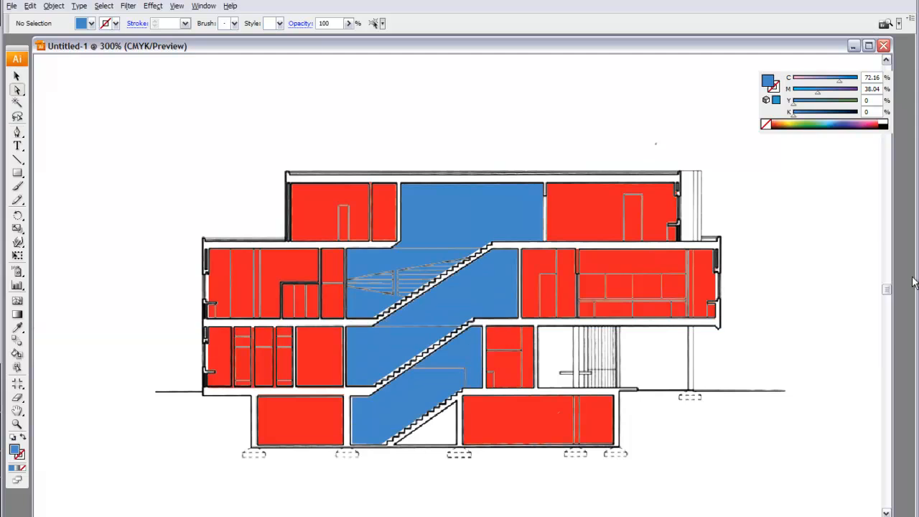
Hide the image layer and select the uppermost blue circulation shape.
left_click(907, 277)
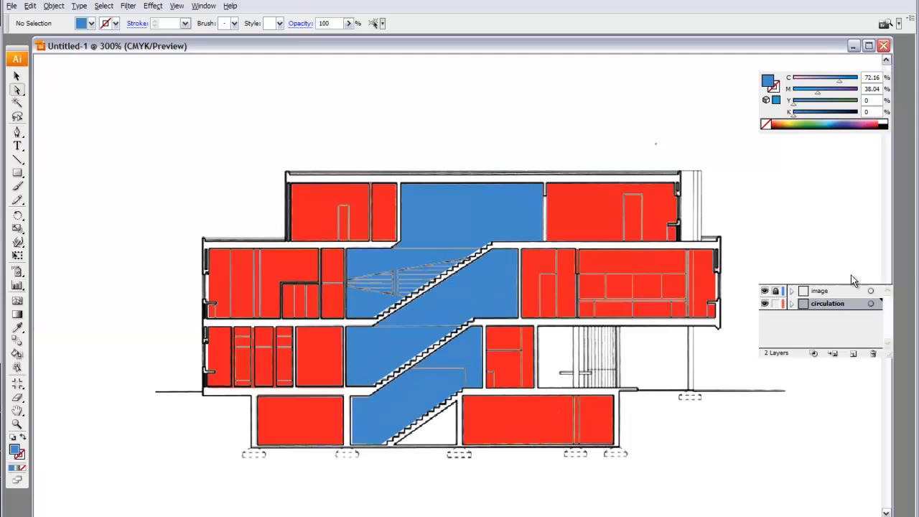
left_click(765, 291)
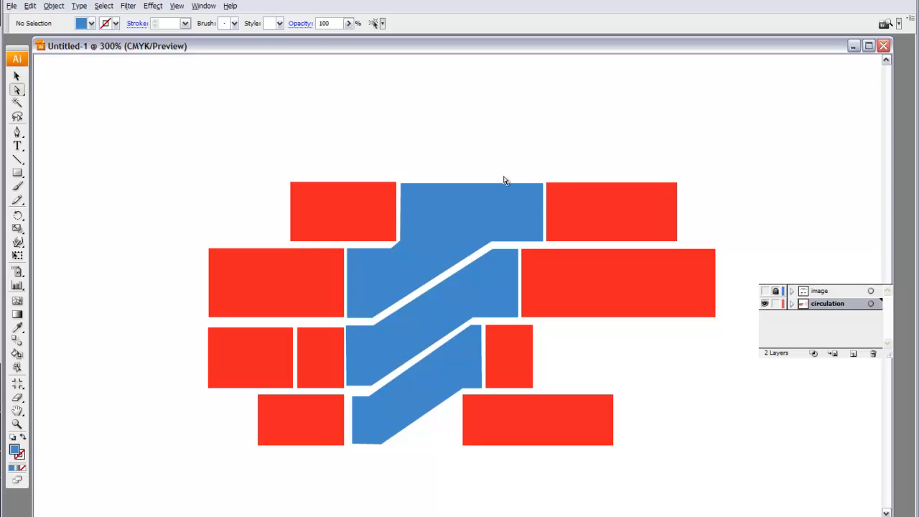
left_click(424, 187)
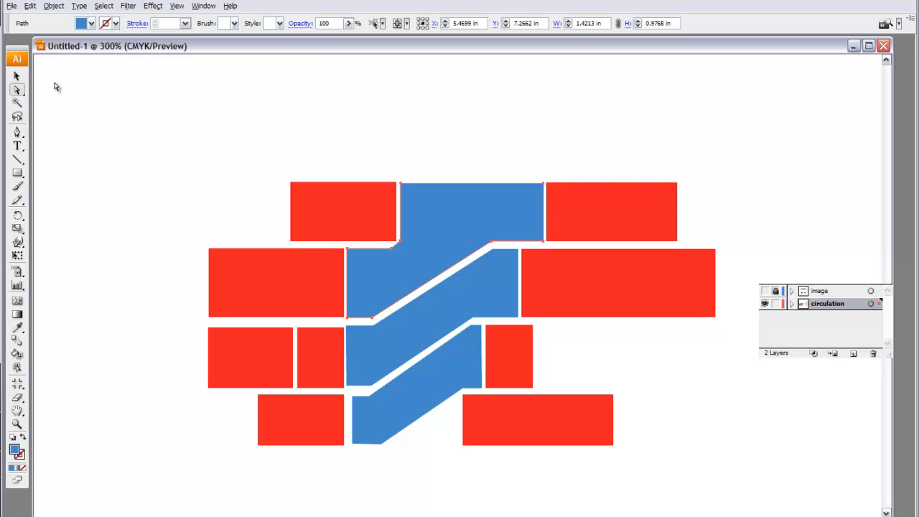
Move the middle blue shape's upper-left and lower-left corner anchors onto the vertical guide with the Direct Selection tool.
key("ctrl+equal")
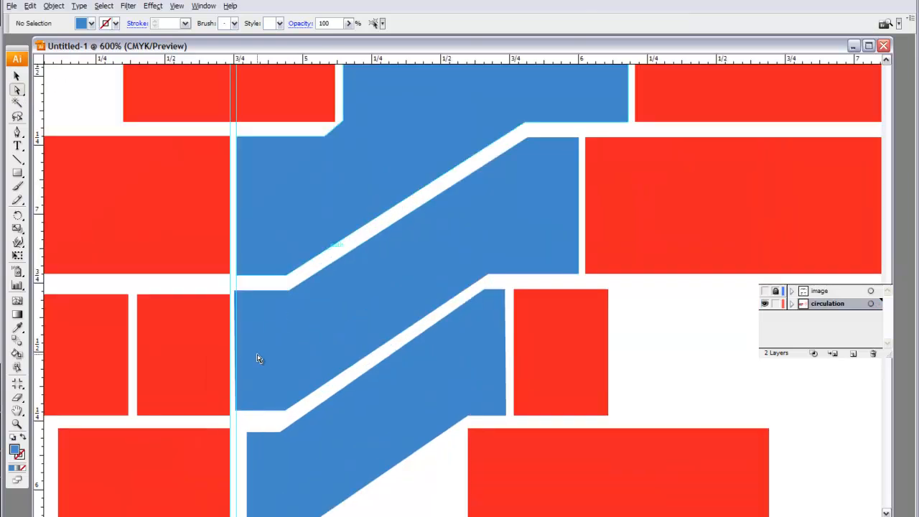
left_click(258, 355)
left_click(235, 293)
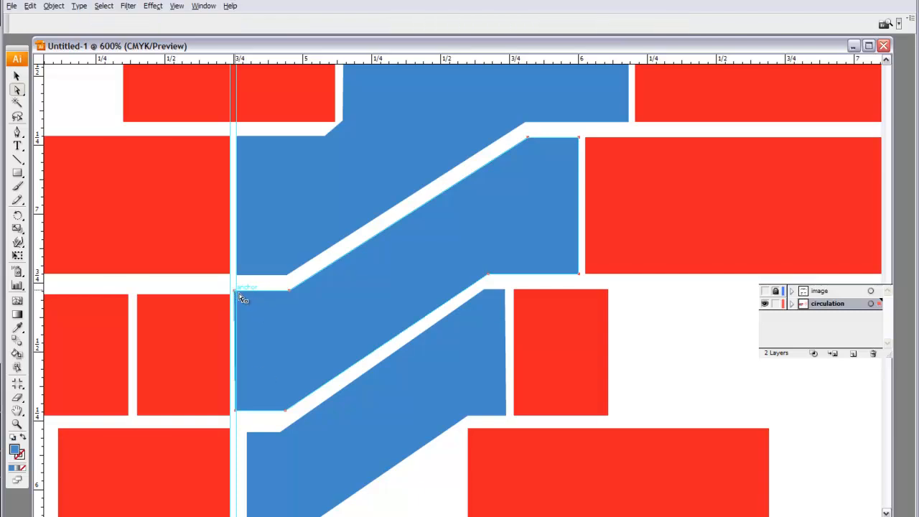
left_click(238, 292)
mouse_move(239, 291)
left_mouse_down()
mouse_move(235, 307)
mouse_move(237, 292)
left_mouse_up()
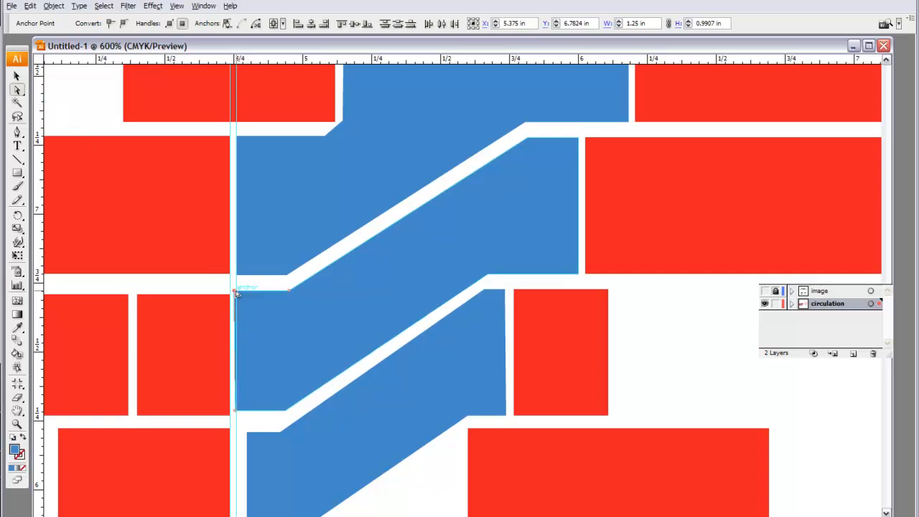
left_click_drag(238, 291, 237, 290)
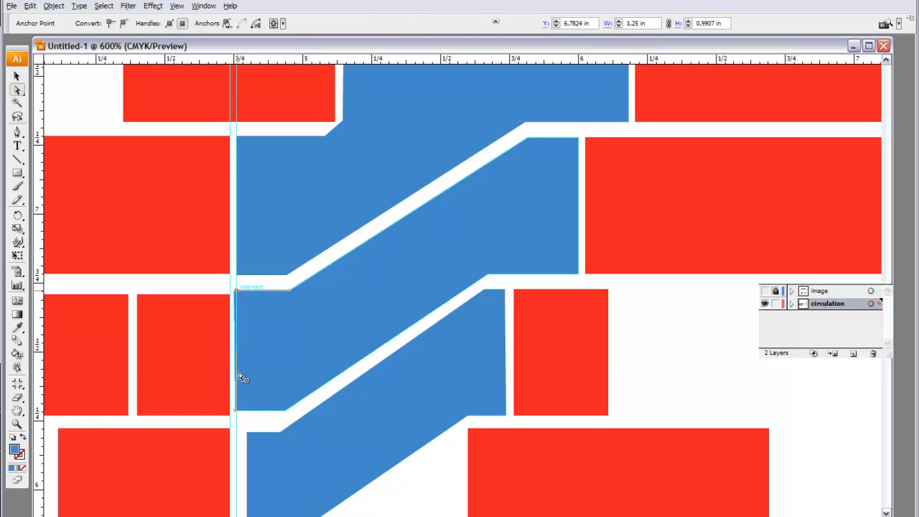
left_click(236, 411)
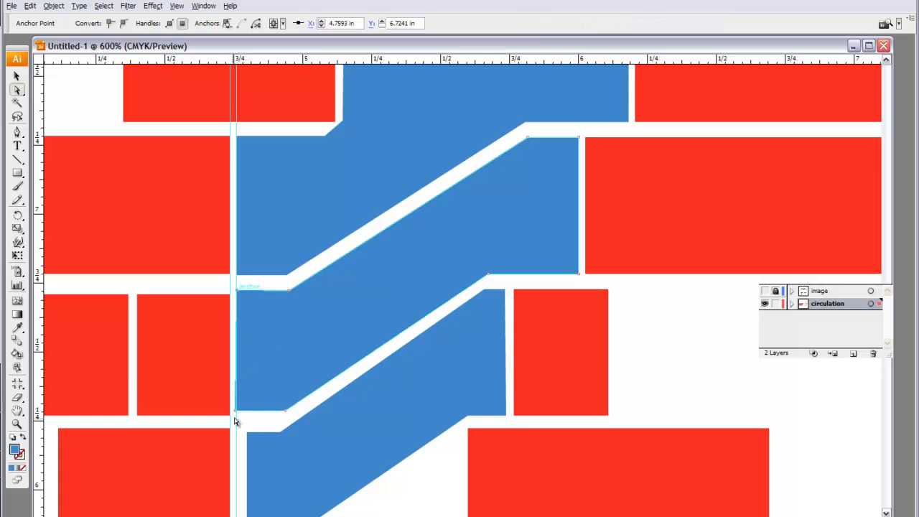
mouse_move(237, 411)
left_mouse_down()
mouse_move(246, 414)
mouse_move(231, 406)
mouse_move(238, 409)
left_mouse_up()
Deselect everything and hide the guides.
key("ctrl+minus")
key("ctrl+minus")
left_click(119, 292)
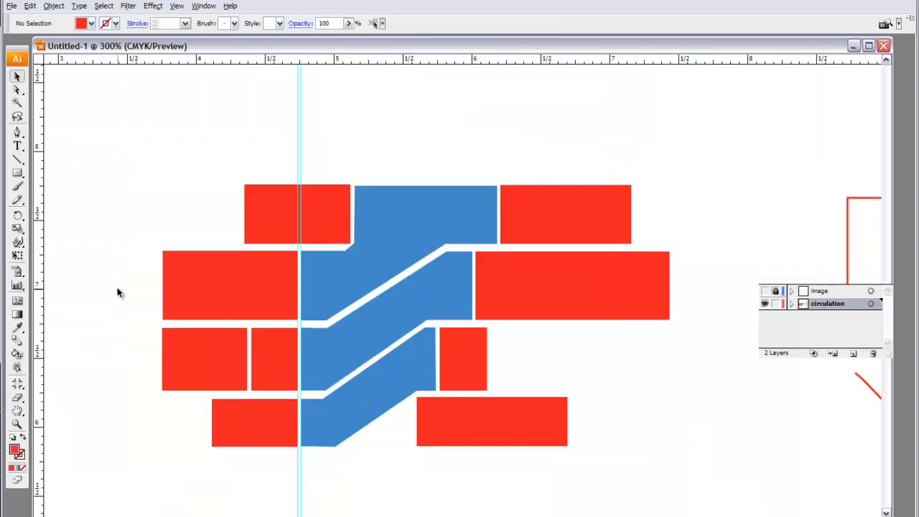
right_click(149, 252)
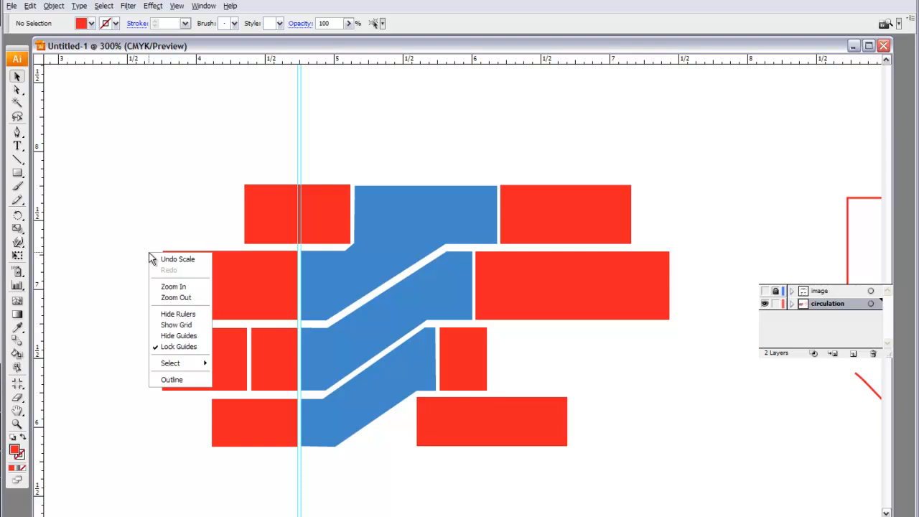
left_click(198, 336)
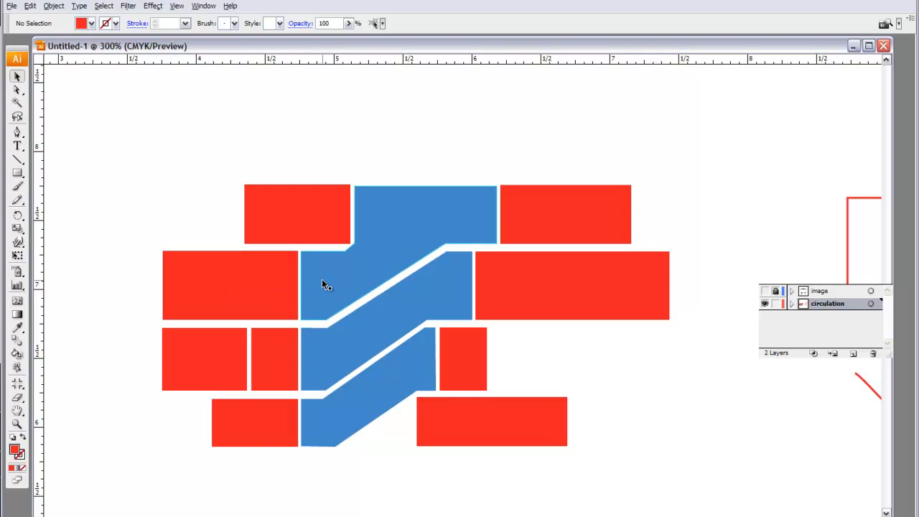
Select all three blue circulation shapes and set their opacity to 50%.
left_click(399, 209)
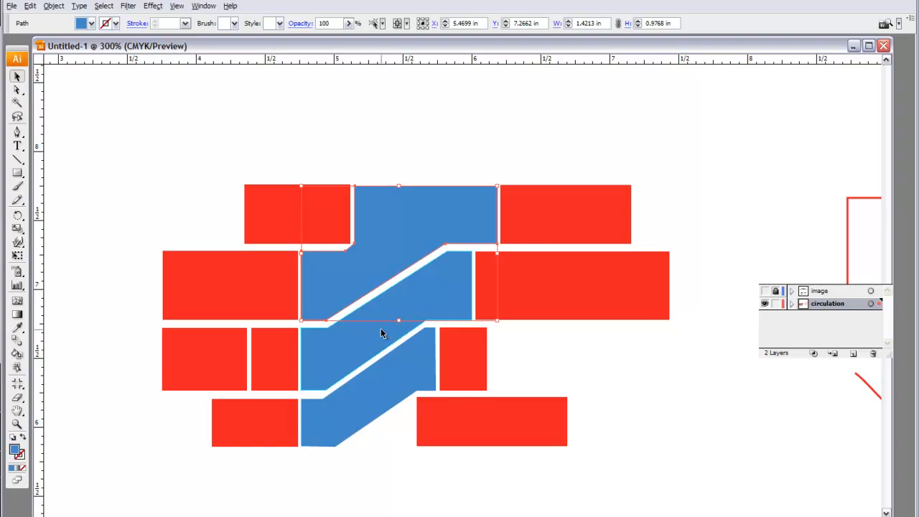
left_click(384, 379, "shift")
key("ctrl+a")
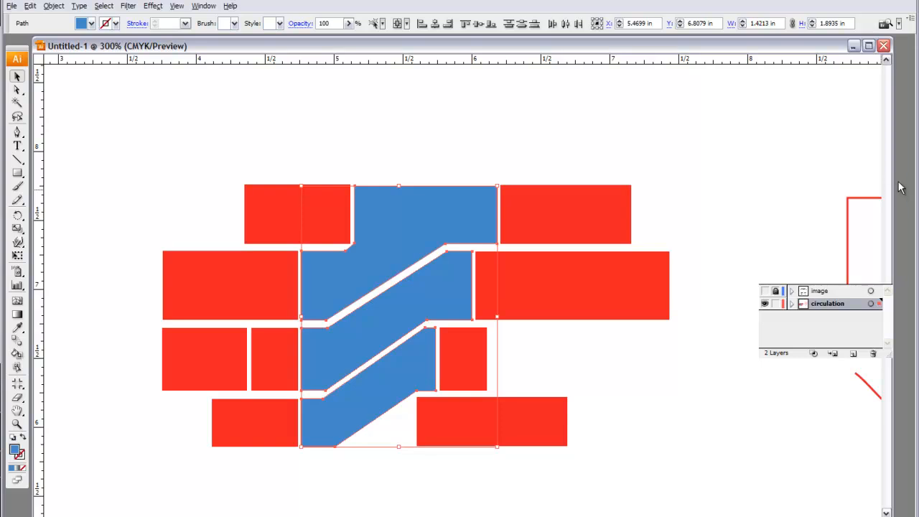
left_click(902, 192)
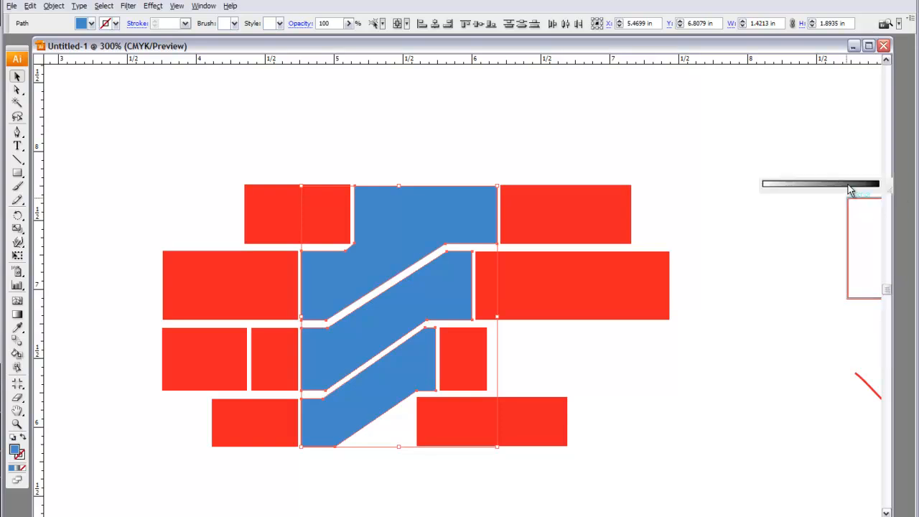
left_click(847, 174)
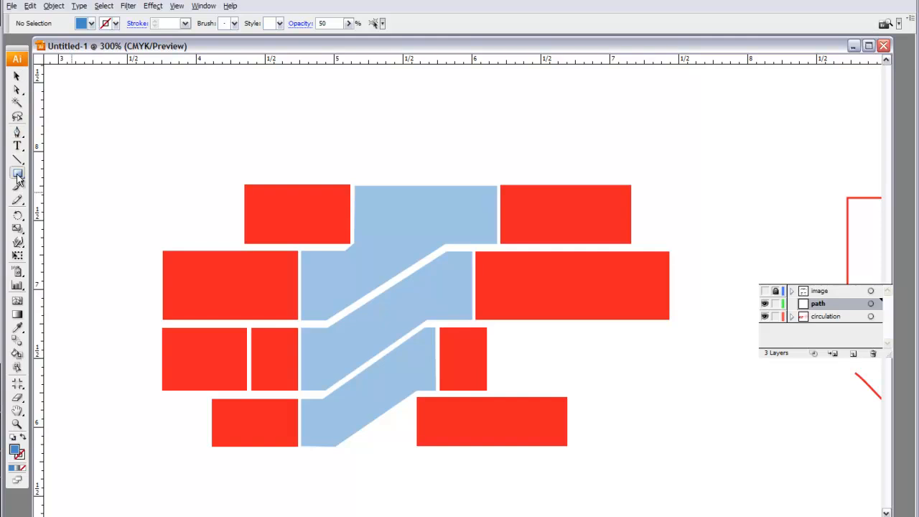
Switch to the Ellipse tool for drawing over the blue circulation shapes on the path layer.
left_click(17, 174)
left_click_drag(17, 176, 55, 202)
key("ctrl+equal")
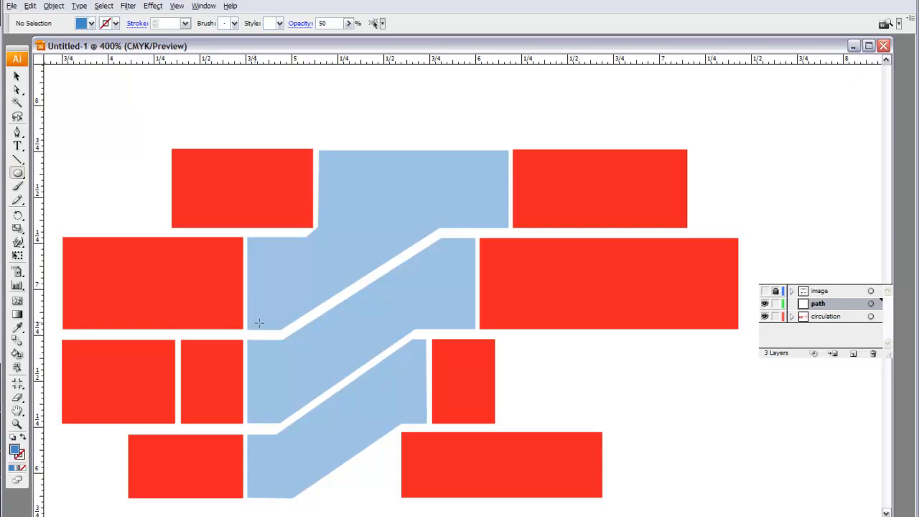